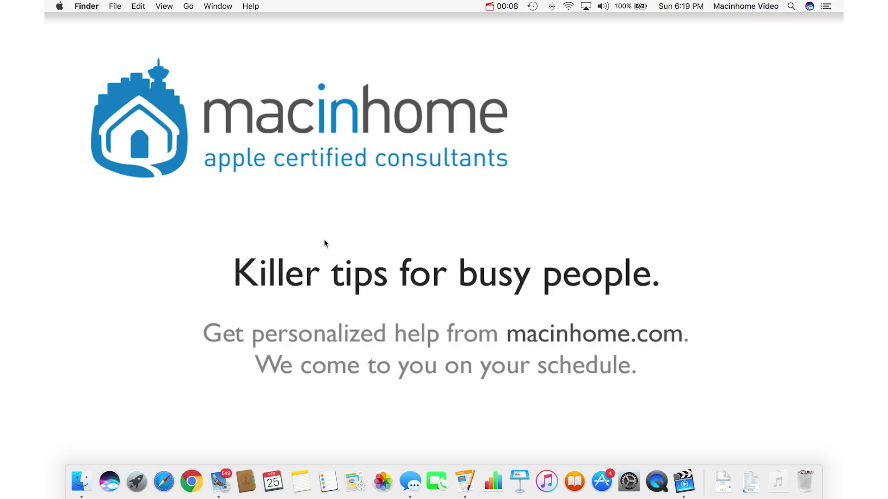
Open Mail with a blank new message and Messages, then bring the blank Pages document forward.
{"action": "left_click", "coordinate": [220, 481]}
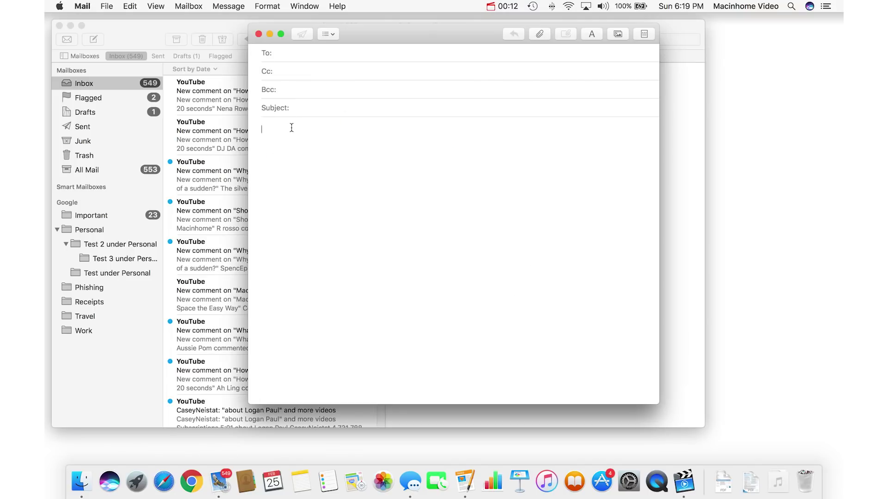
{"action": "left_click", "coordinate": [303, 149]}
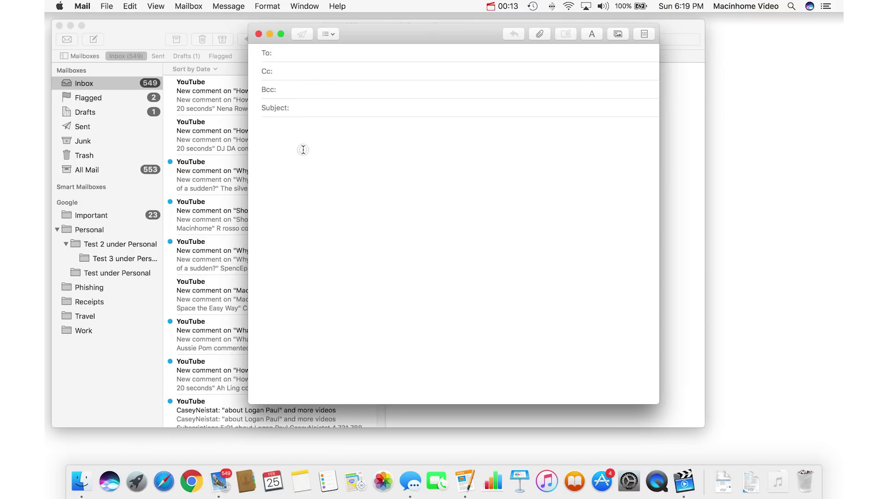
{"action": "left_click", "coordinate": [408, 485]}
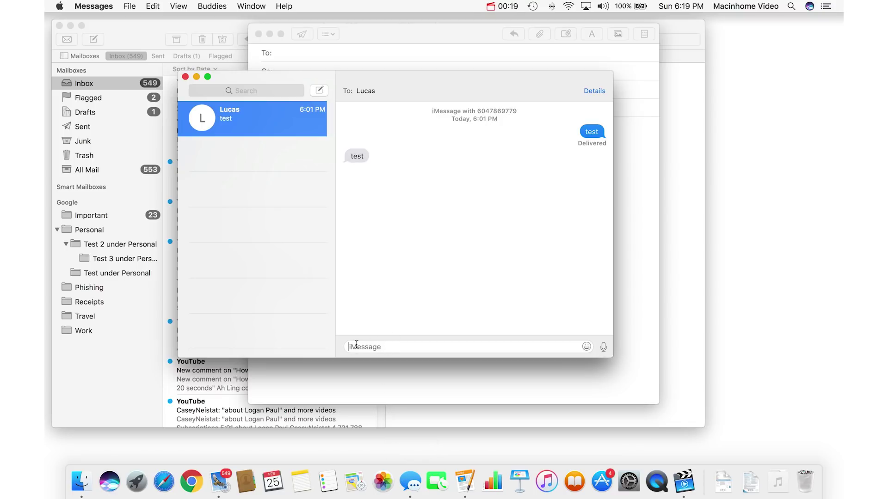
{"action": "left_click", "coordinate": [464, 485]}
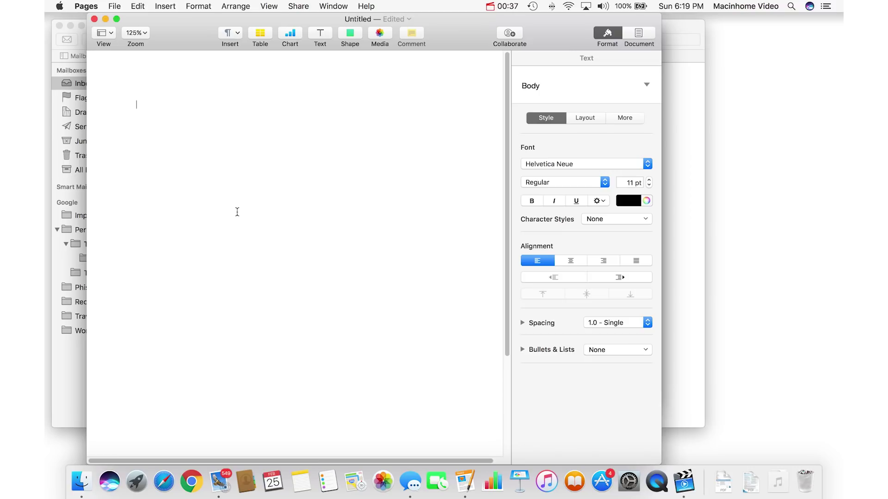
Dictate the line 'You can write your world changing blog post with no hands' into Pages.
{"action": "key", "text": "fn"}
{"action": "key", "text": "fn"}
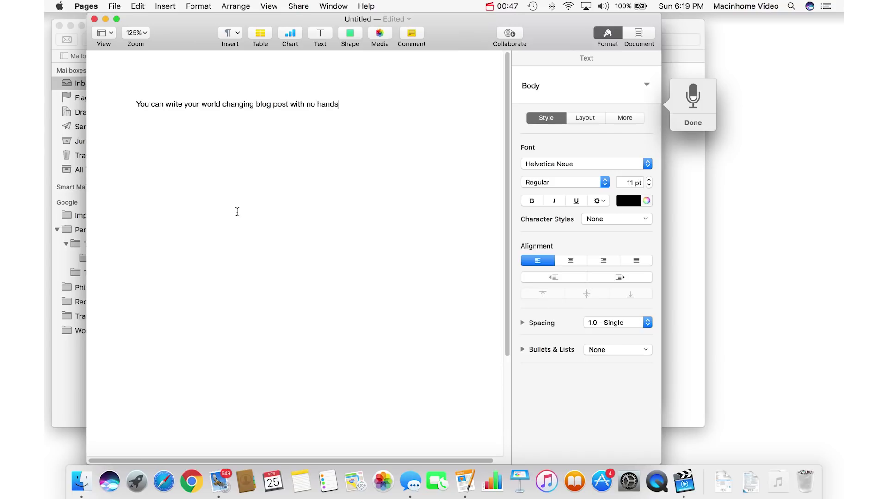
{"action": "key", "text": "Return"}
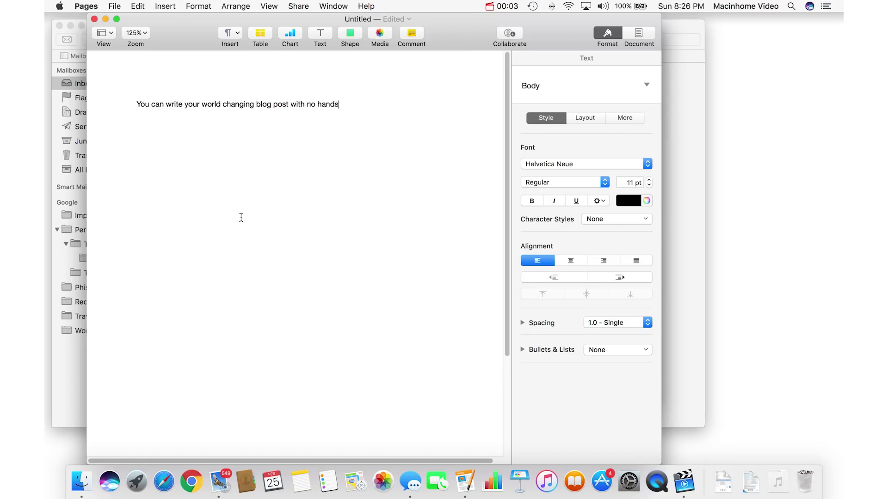
{"action": "left_click", "coordinate": [632, 483]}
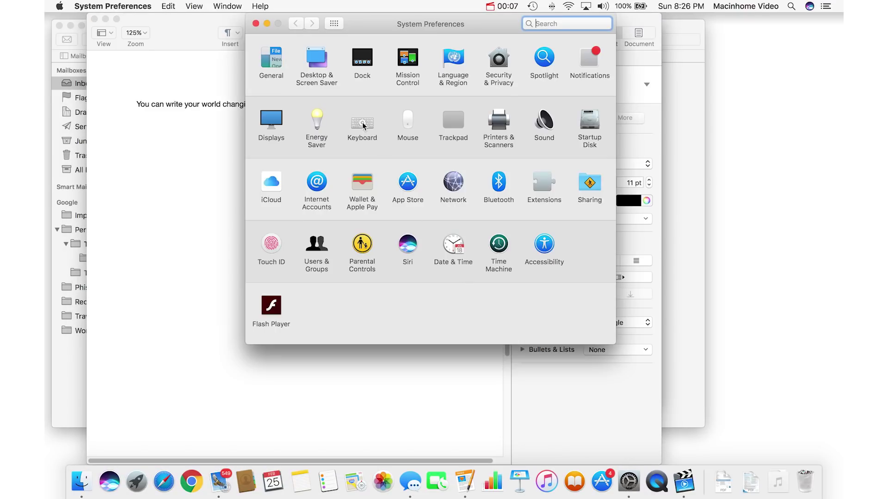
{"action": "left_click", "coordinate": [362, 122]}
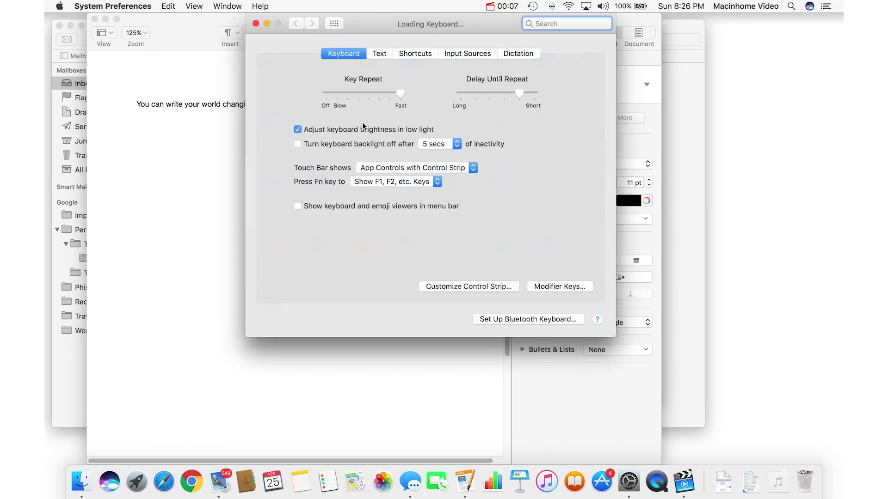
{"action": "left_click", "coordinate": [517, 54]}
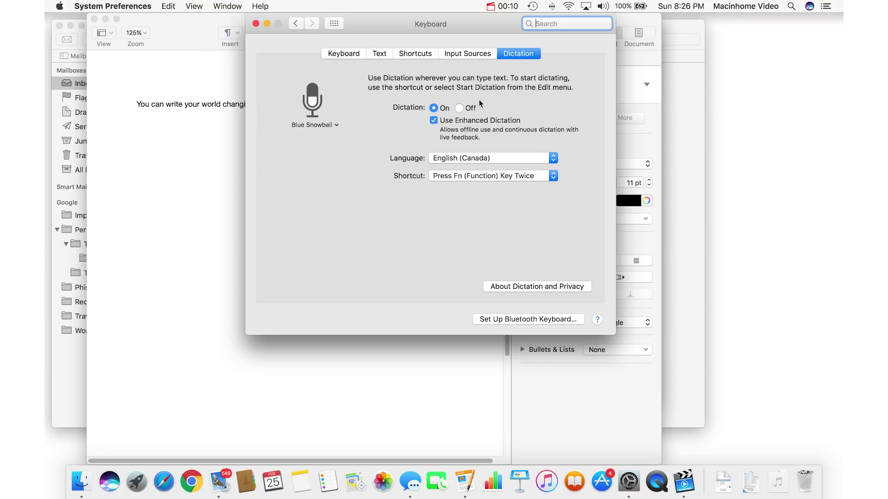
{"action": "left_click", "coordinate": [447, 177]}
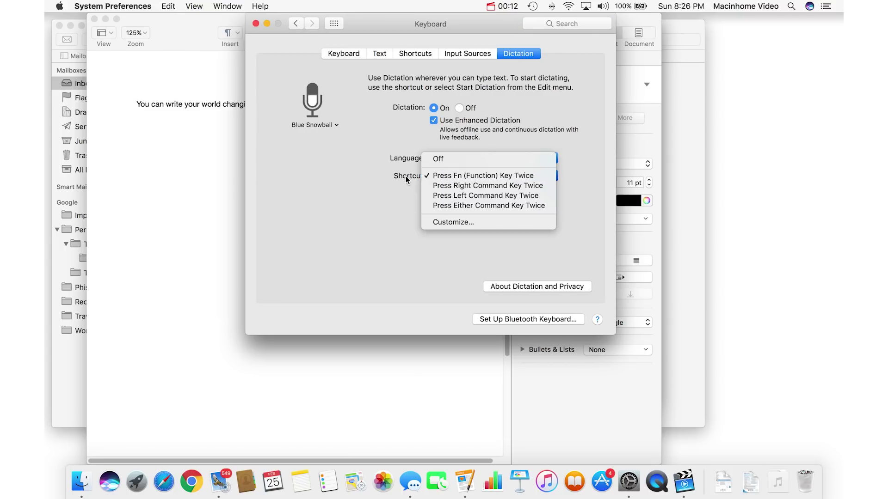
{"action": "left_click", "coordinate": [447, 177]}
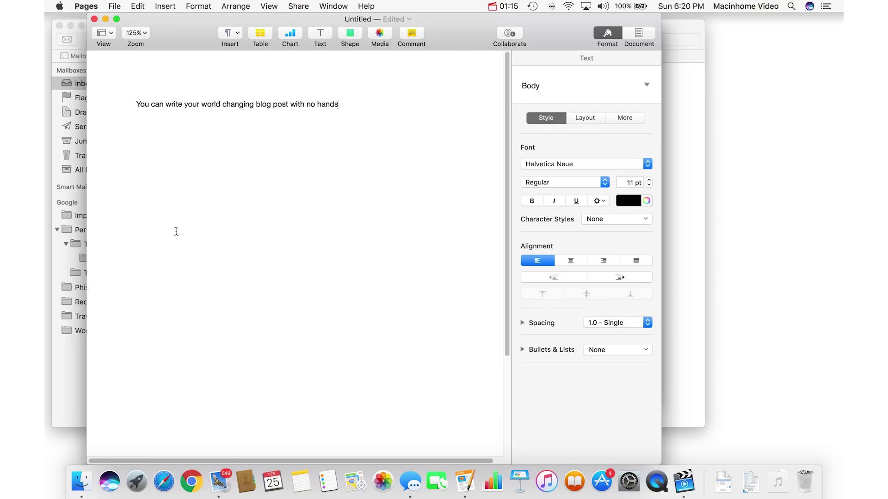
Dictate four more lines on drunk or whispered speech, restoring the undone sentence, ending '(I don't actually drink)'.
{"action": "key", "text": "Return"}
{"action": "key", "text": "fn"}
{"action": "key", "text": "fn"}
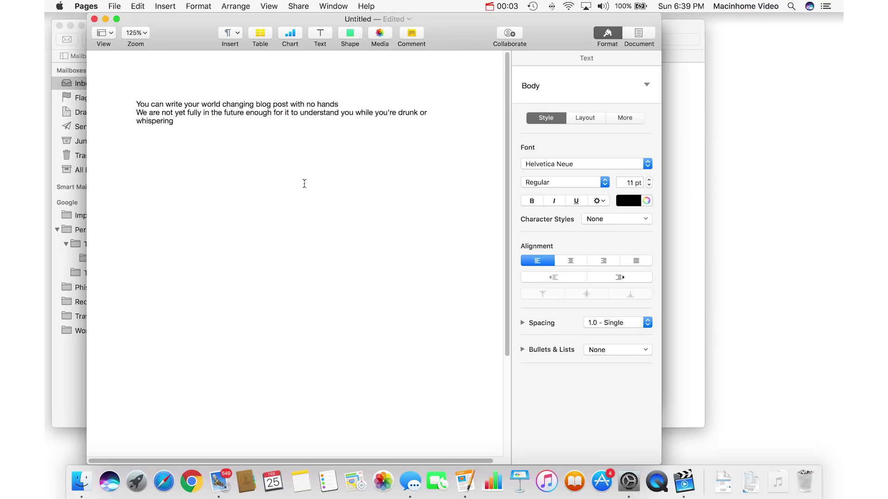
{"action": "key", "text": "fn"}
{"action": "key", "text": "fn"}
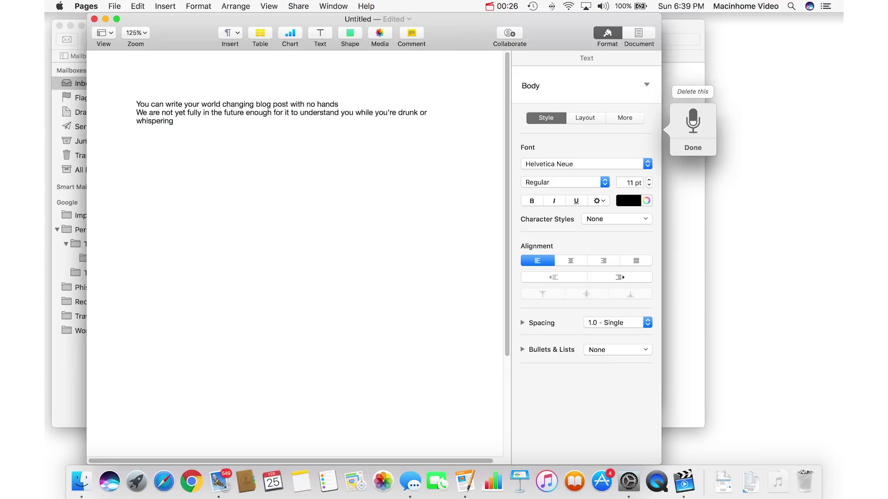
{"action": "key", "text": "super+z"}
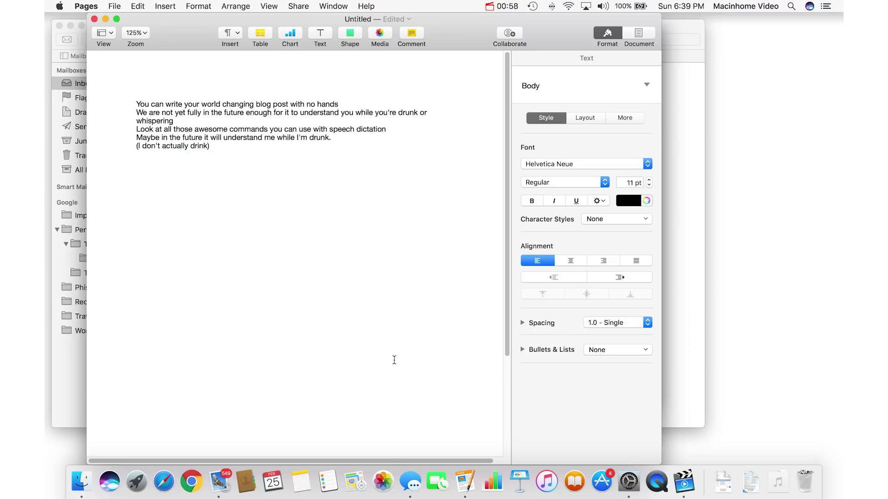
Dictate and send Andrey an iMessage asking him to proofread 'how to change the world with no hands'.
{"action": "left_click", "coordinate": [410, 485]}
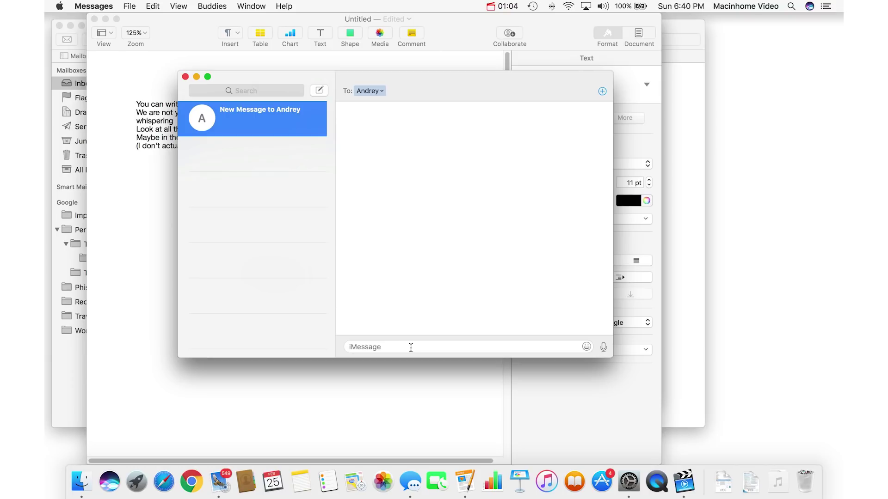
{"action": "key", "text": "fn"}
{"action": "key", "text": "fn"}
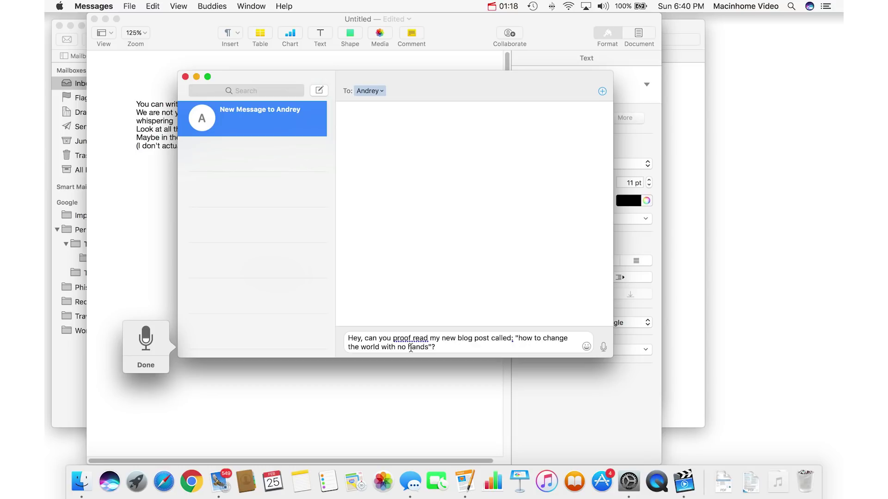
{"action": "key", "text": "Return"}
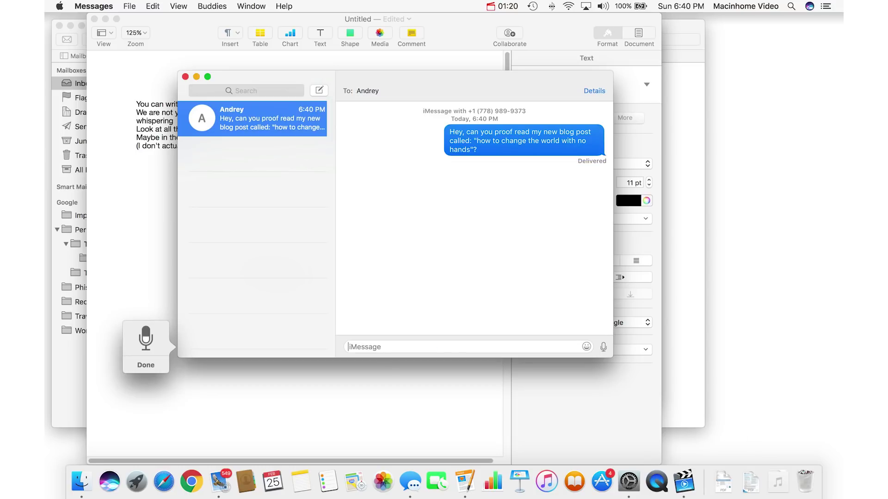